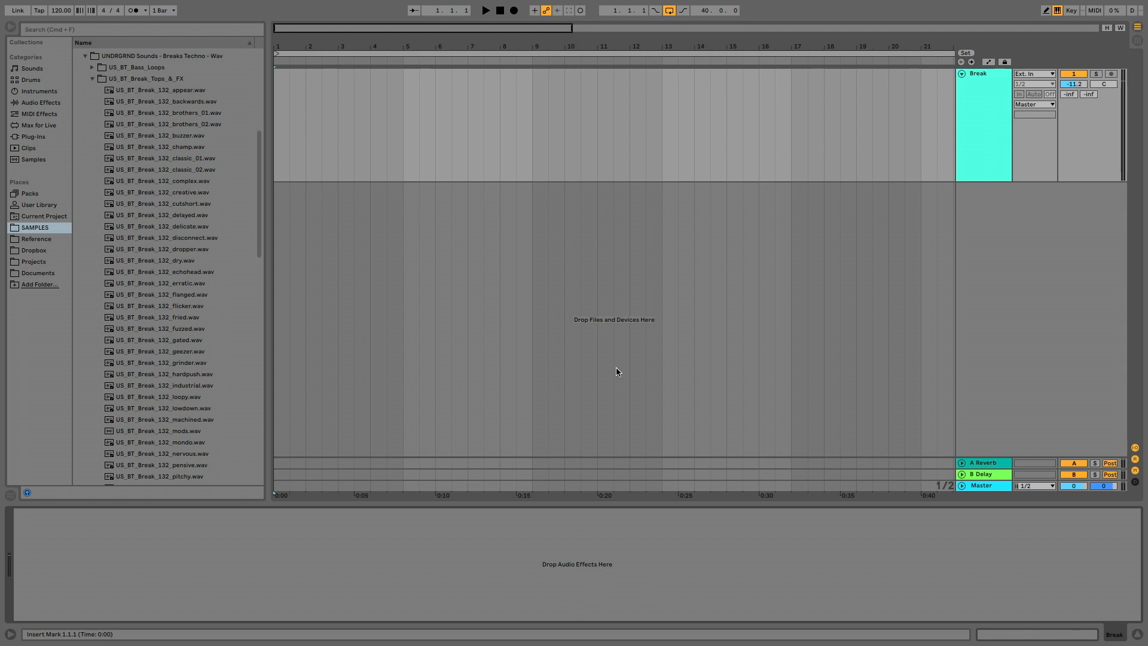
- Set the project tempo to 150 BPM
{"action": "left_click", "coordinate": [60, 10]}
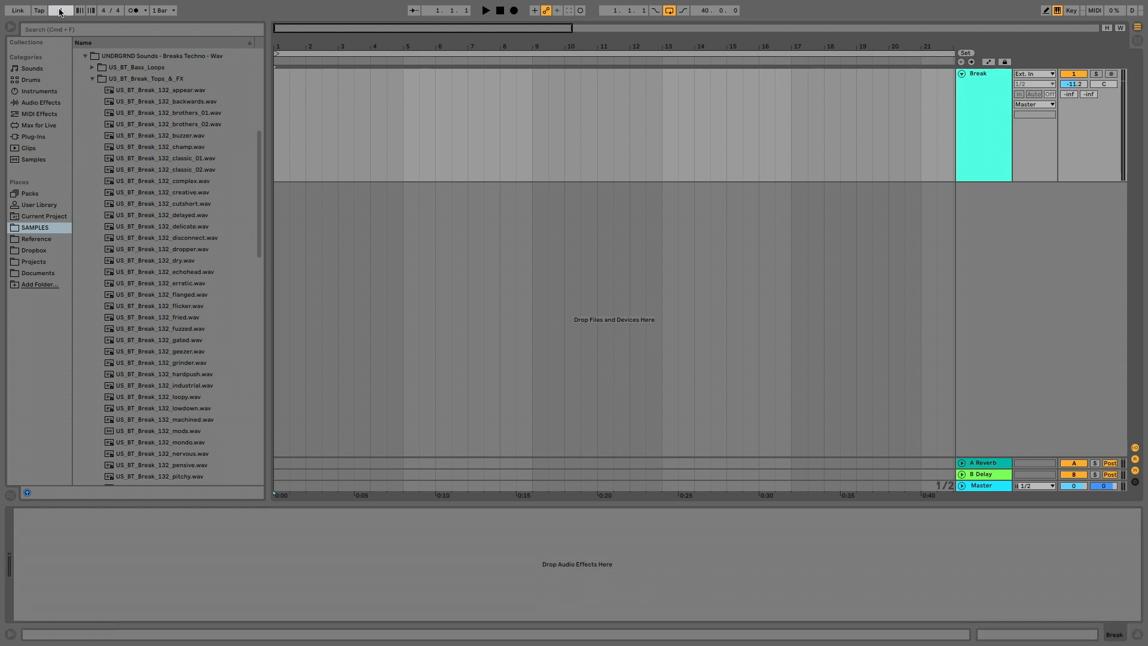
{"action": "type", "text": "150"}
{"action": "key", "text": "Return"}
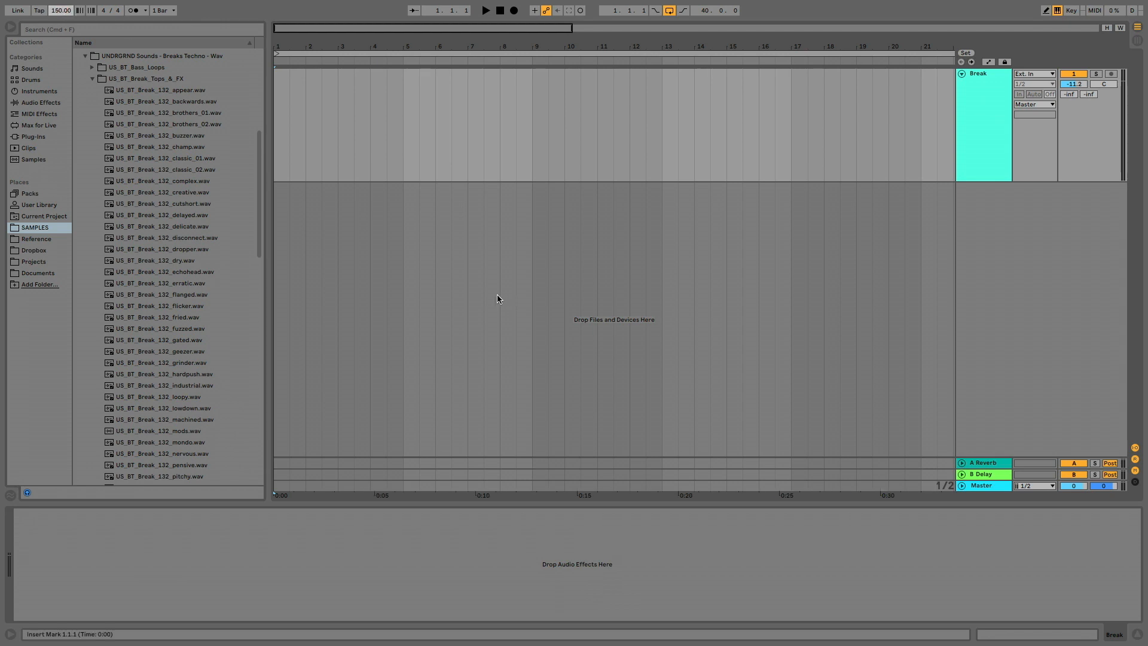
- Audition the appear, backwards and brothers_01 breaks, and place US_BT_Break_132_brothers_01.wav on the Break track at bar 9
{"action": "left_click", "coordinate": [181, 91]}
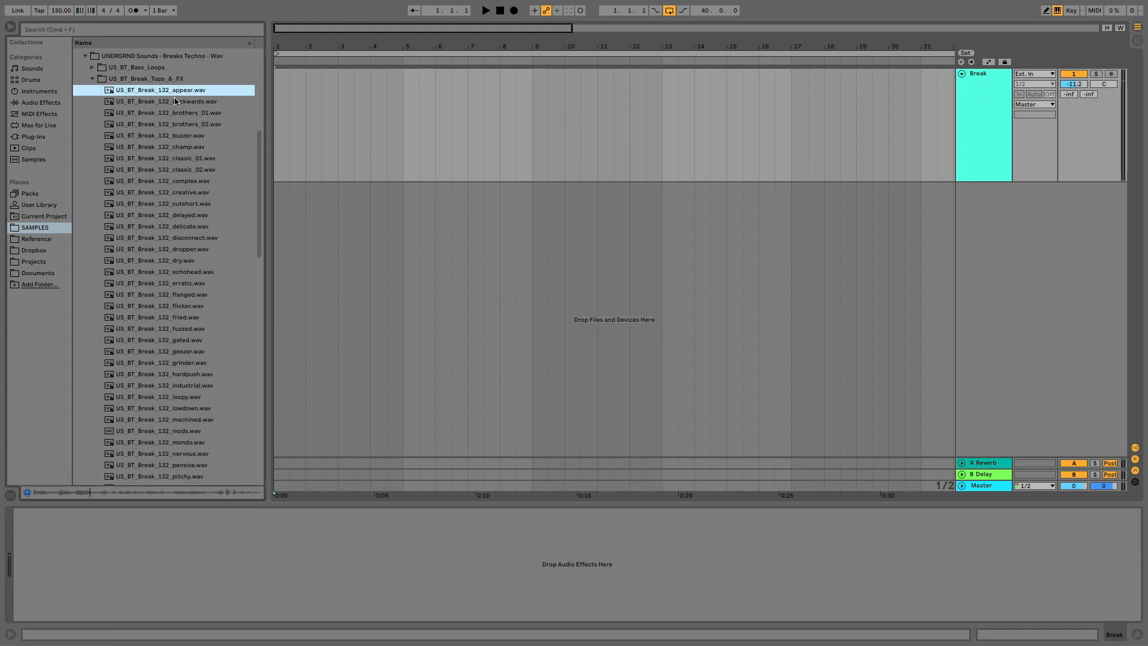
{"action": "left_click", "coordinate": [175, 101]}
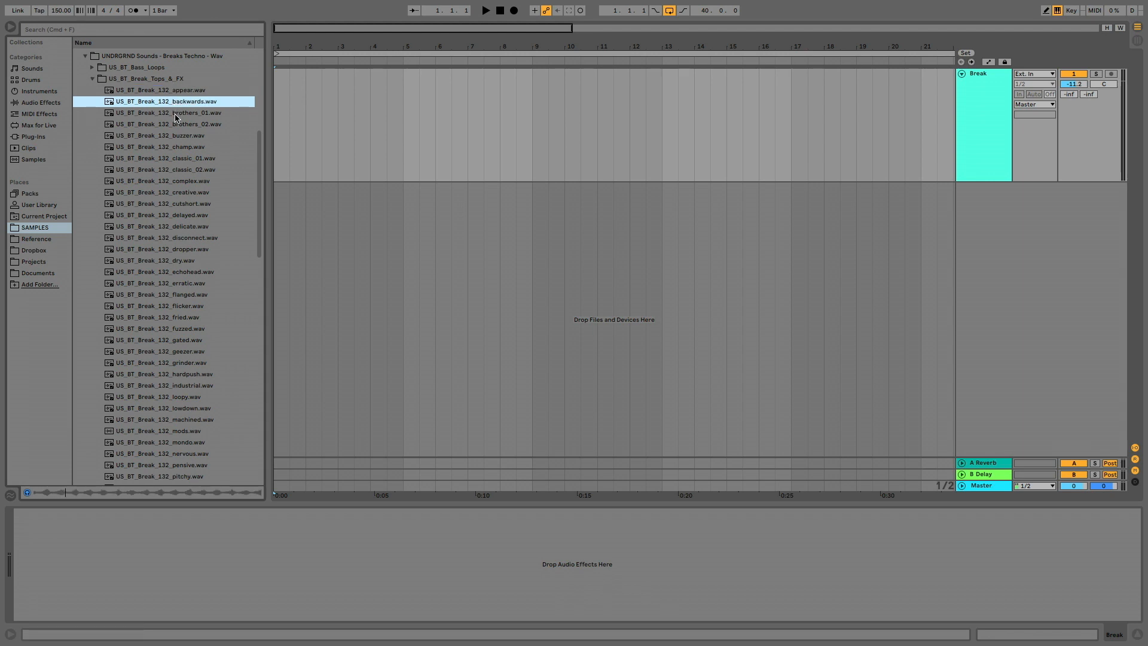
{"action": "left_click", "coordinate": [175, 116]}
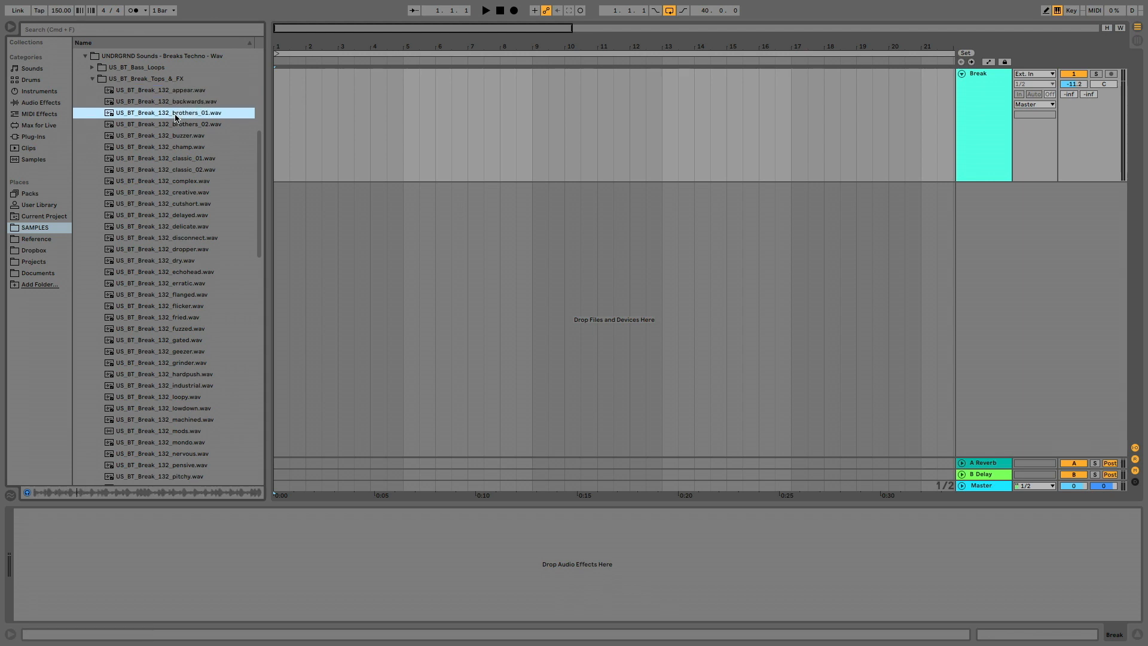
{"action": "left_click_drag", "start_coordinate": [177, 117], "coordinate": [538, 118]}
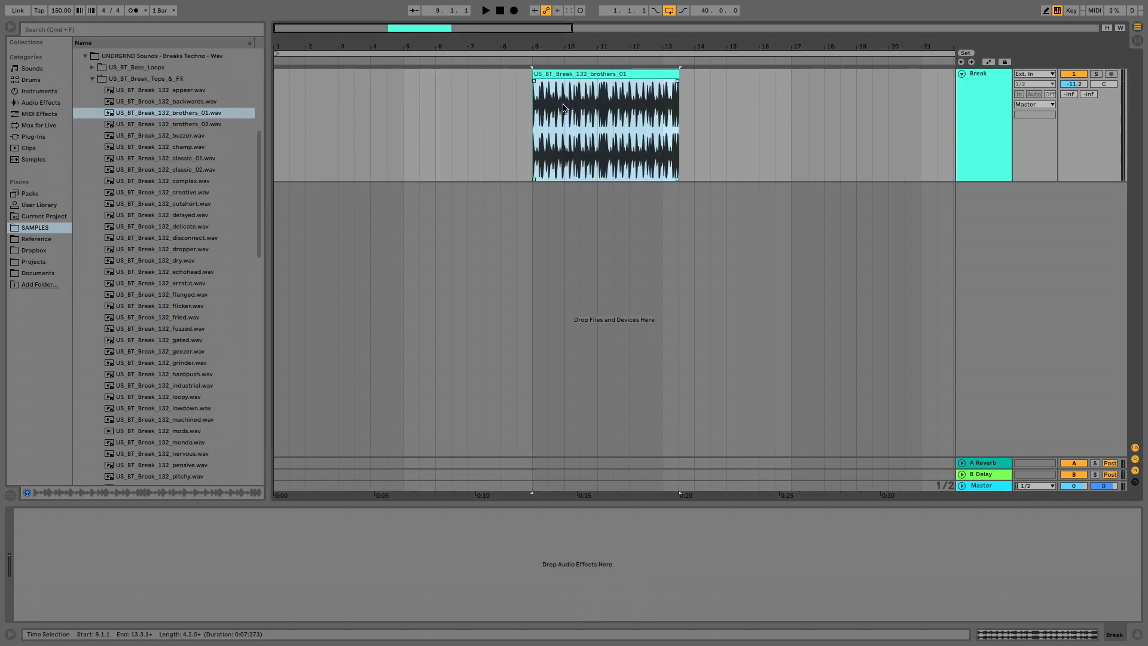
- Open the brothers_01 break clip, enable Warp for it and start playback
{"action": "double_click", "coordinate": [588, 73]}
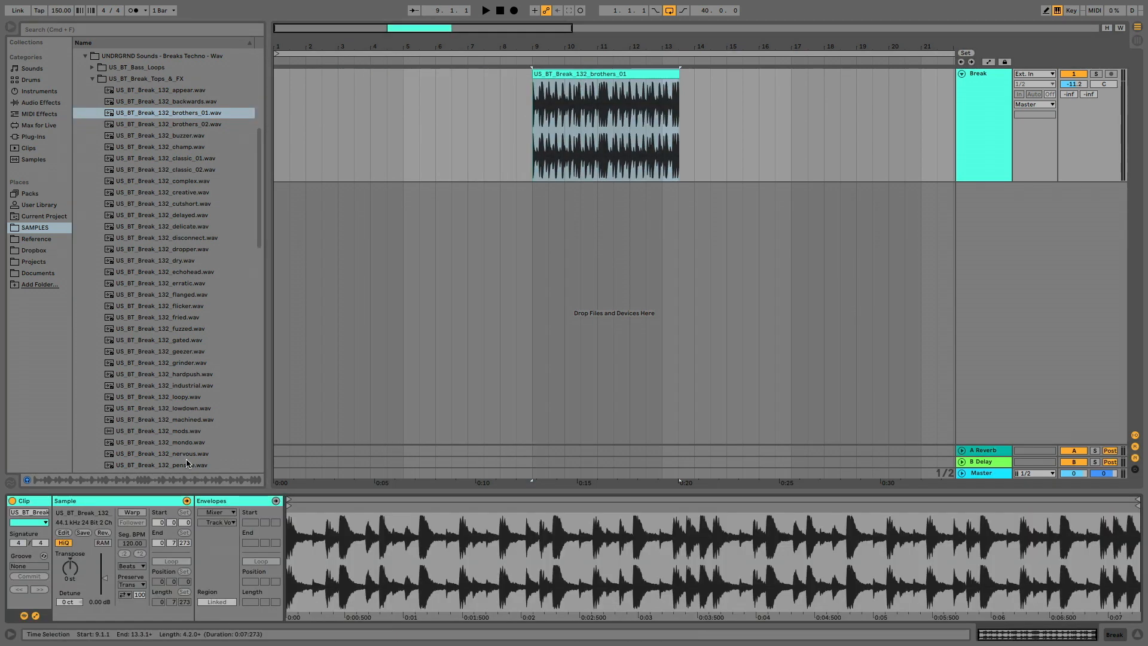
{"action": "left_click", "coordinate": [133, 512]}
{"action": "key", "text": "space"}
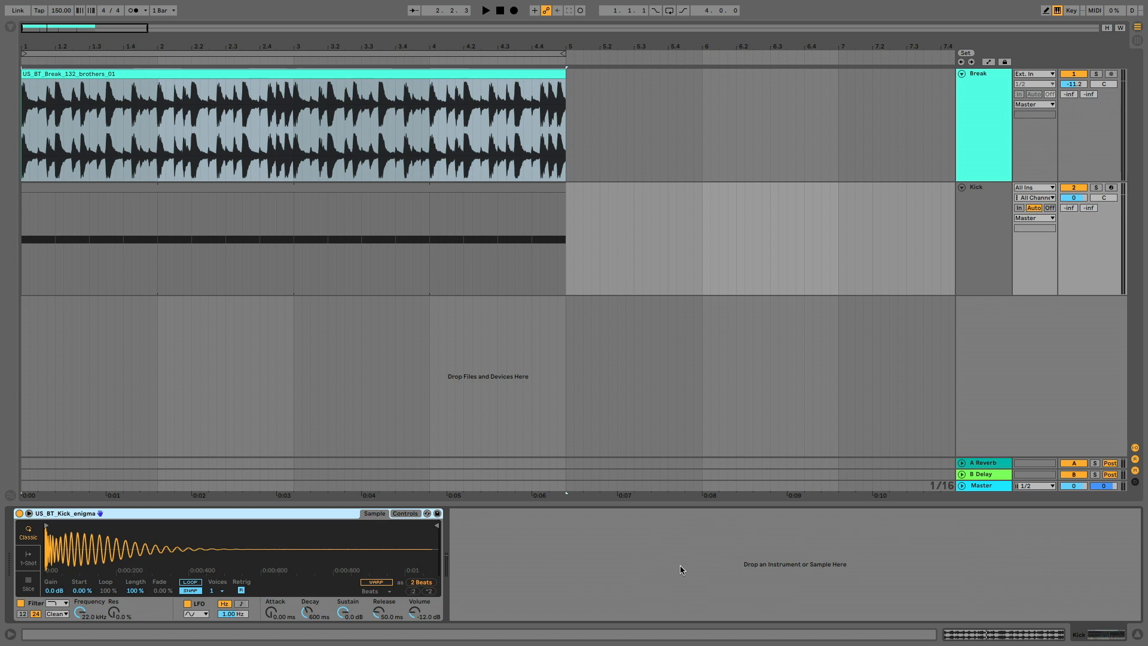
- Play the break together with the kick and show the Controls page of the US_BT_Kick_enigma sampler
{"action": "key", "text": "space"}
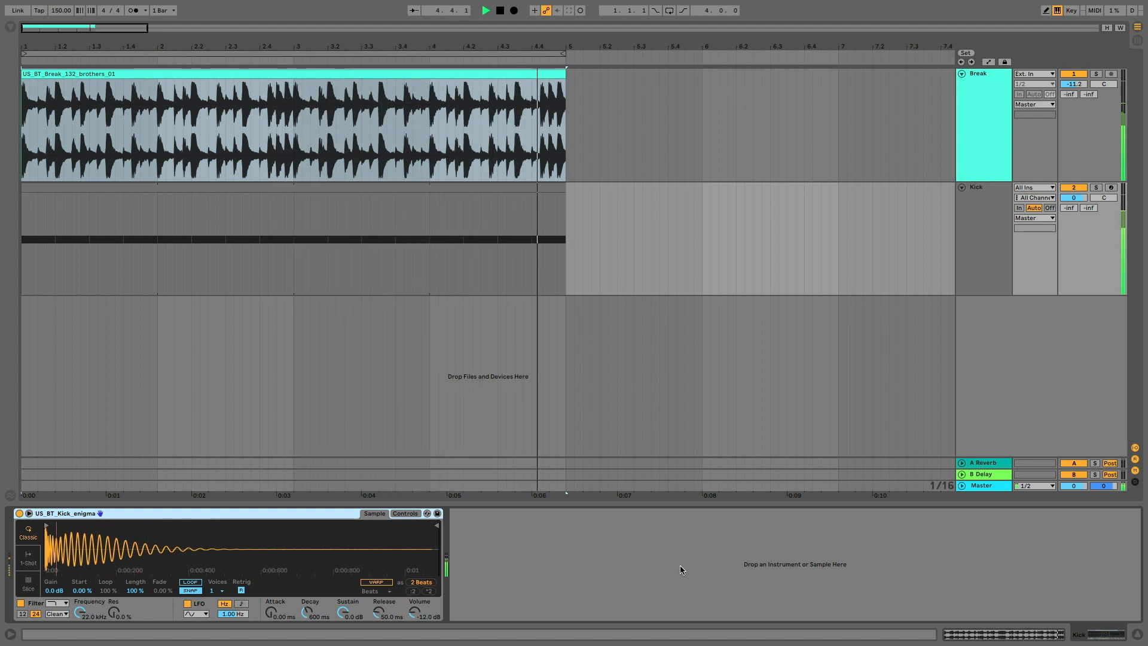
{"action": "key", "text": "space"}
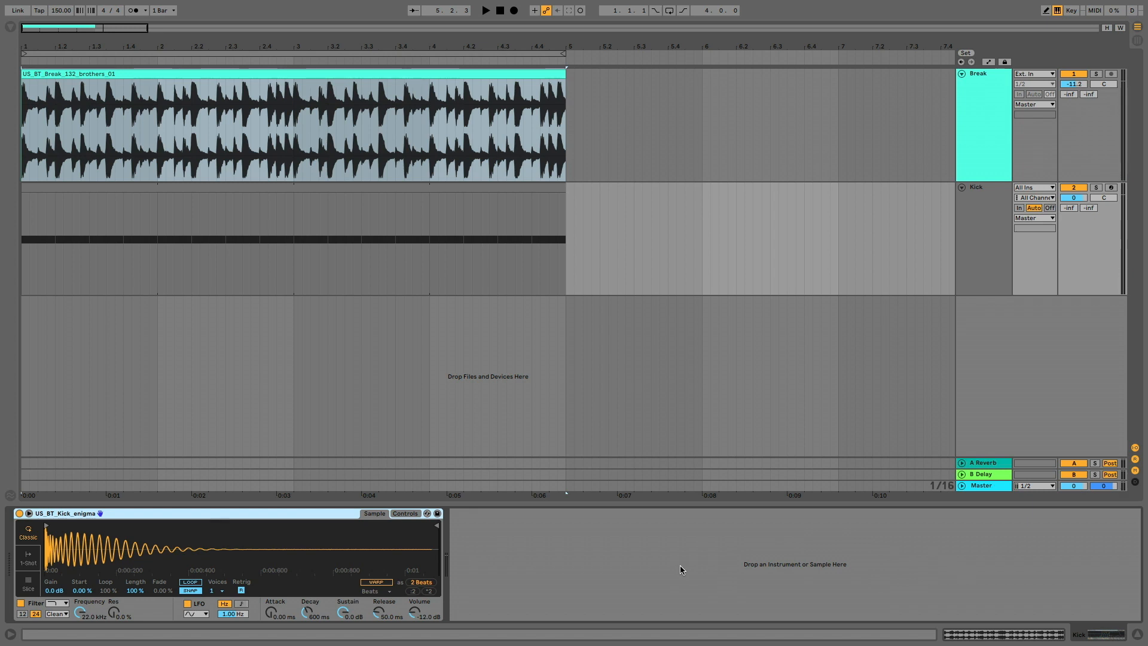
{"action": "left_click", "coordinate": [405, 513]}
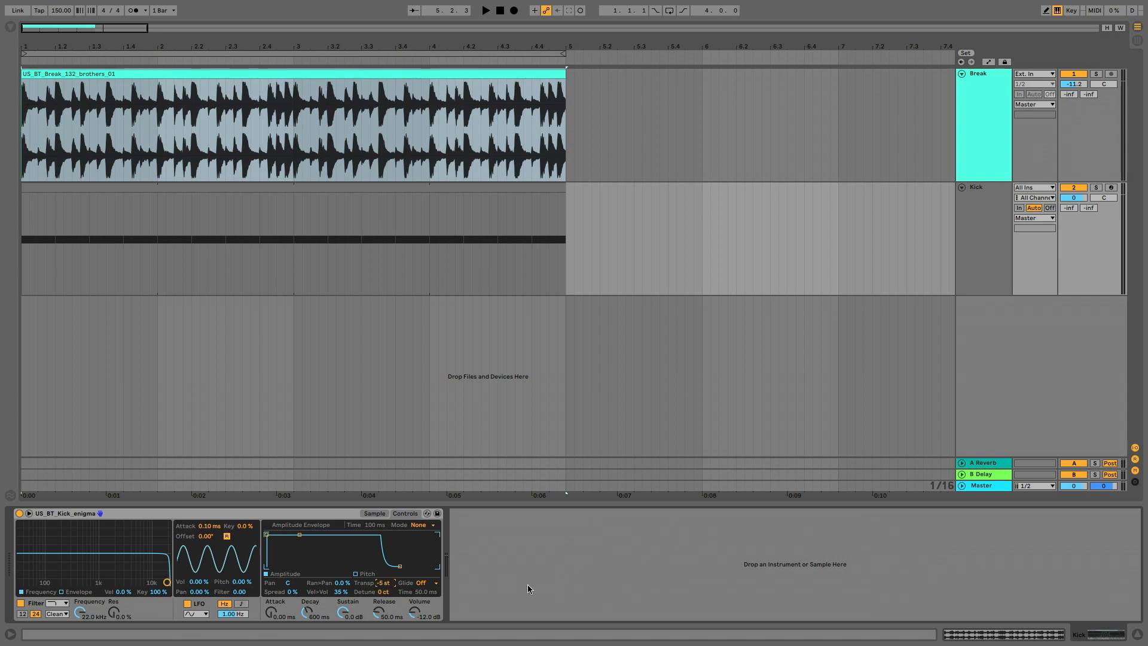
{"action": "key", "text": "space"}
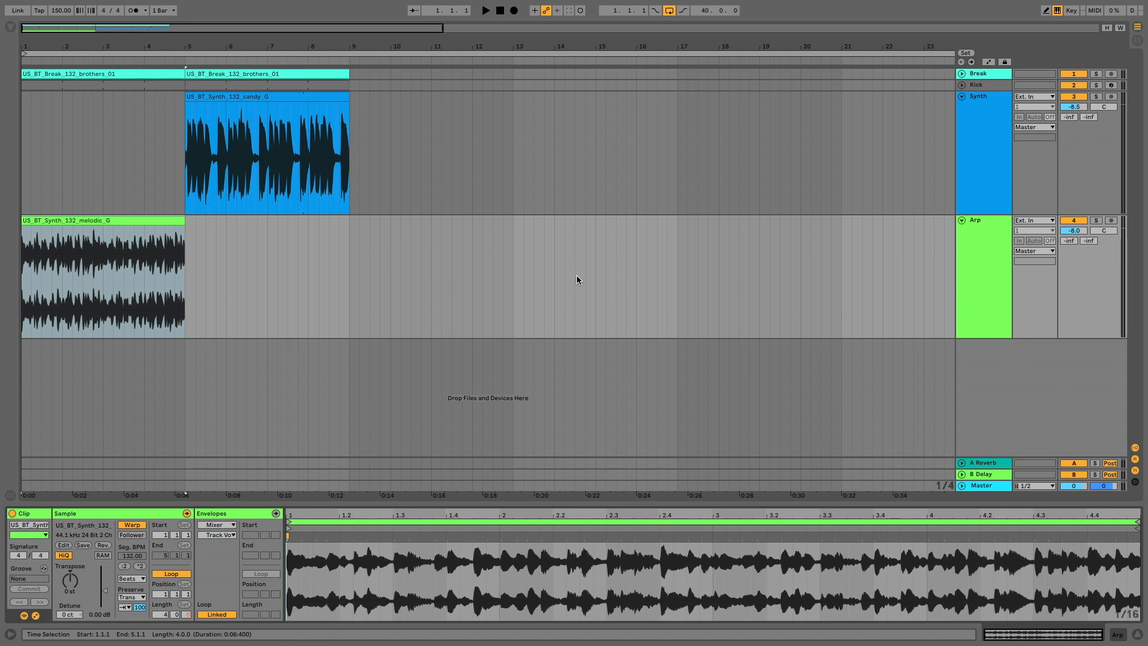
- Play the arrangement with the melodic_G arp loop and select the candy_G synth clip
{"action": "key", "text": "space"}
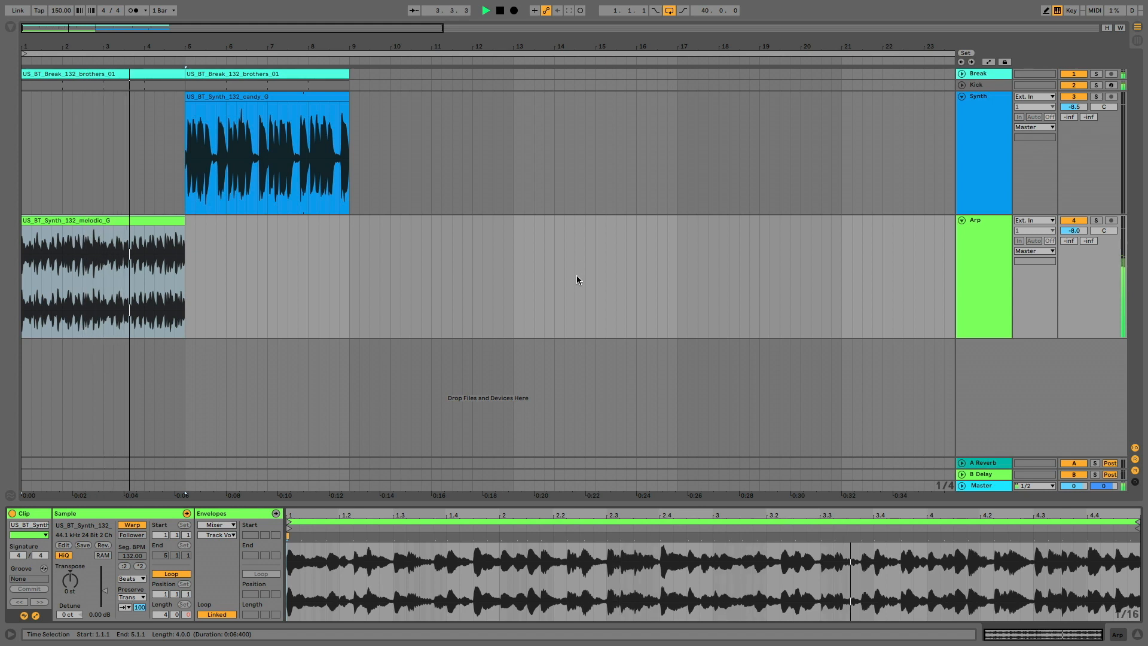
{"action": "left_click", "coordinate": [284, 96]}
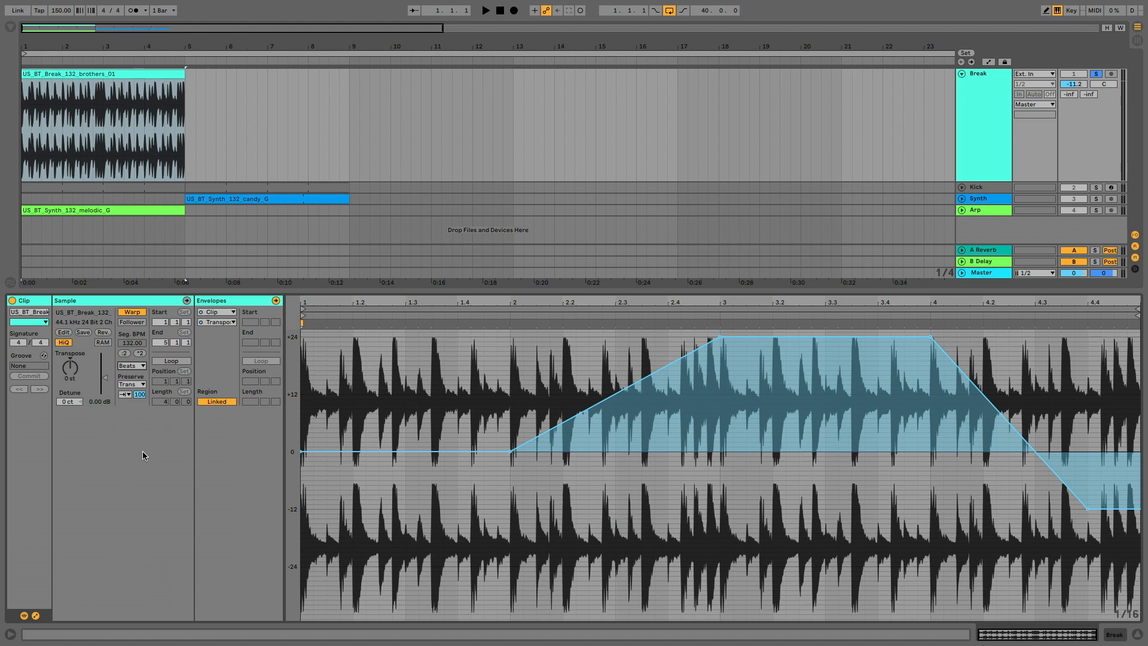
- Set the break clip's warp mode to Texture with Flux at 0.00, and show its Transposition envelope
{"action": "left_click", "coordinate": [131, 366]}
{"action": "left_click", "coordinate": [137, 399]}
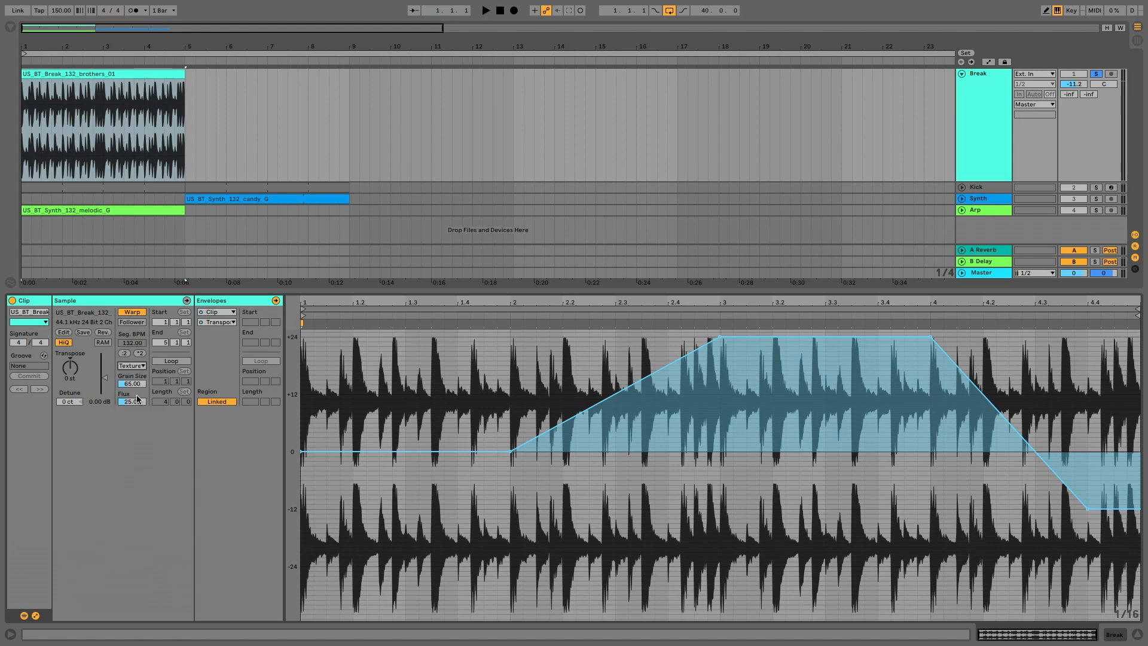
{"action": "left_click_drag", "start_coordinate": [137, 399], "coordinate": [137, 419]}
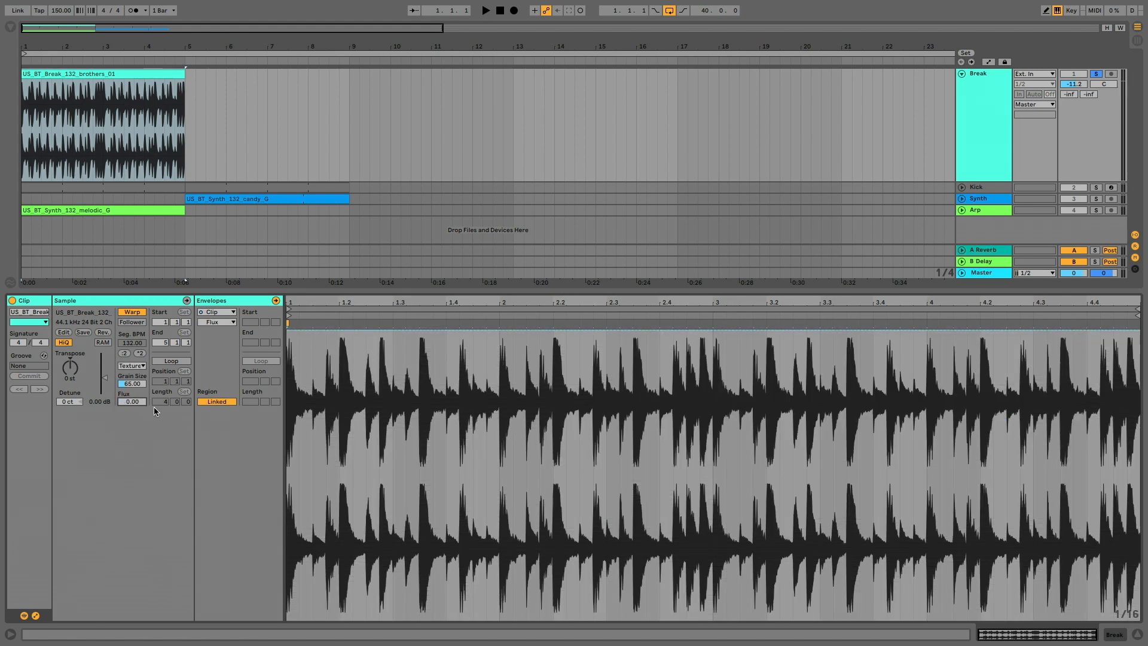
{"action": "left_click", "coordinate": [221, 322]}
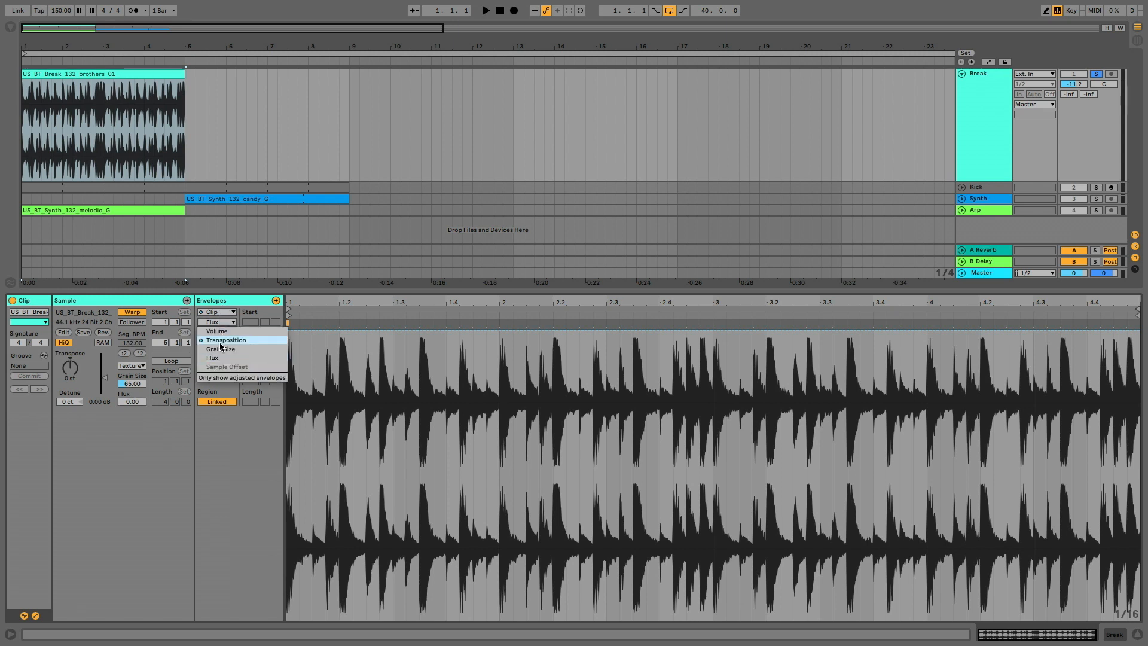
{"action": "left_click", "coordinate": [226, 340]}
- Listen to the break with its Transposition envelope and with the H3000 Factory pitch shift
{"action": "key", "text": "space"}
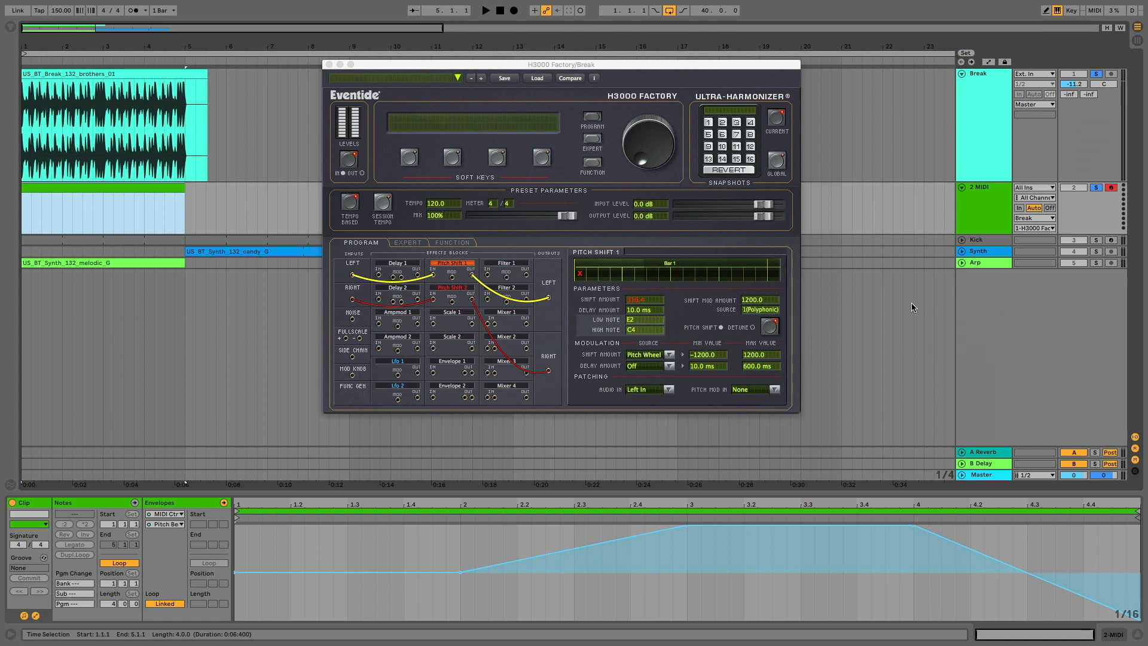
{"action": "key", "text": "space"}
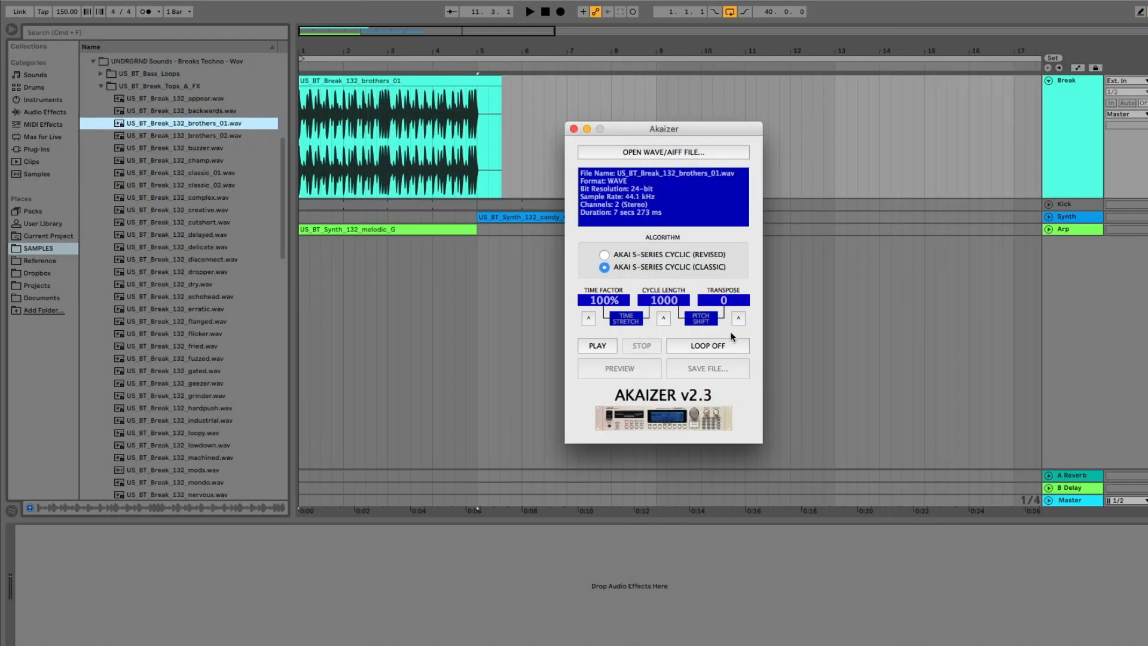
- In Akaizer, adjust the transpose amount for US_BT_Break_132_brothers_01.wav and preview the processed break
{"action": "left_click_drag", "start_coordinate": [724, 301], "coordinate": [726, 297]}
{"action": "left_click", "coordinate": [623, 369]}
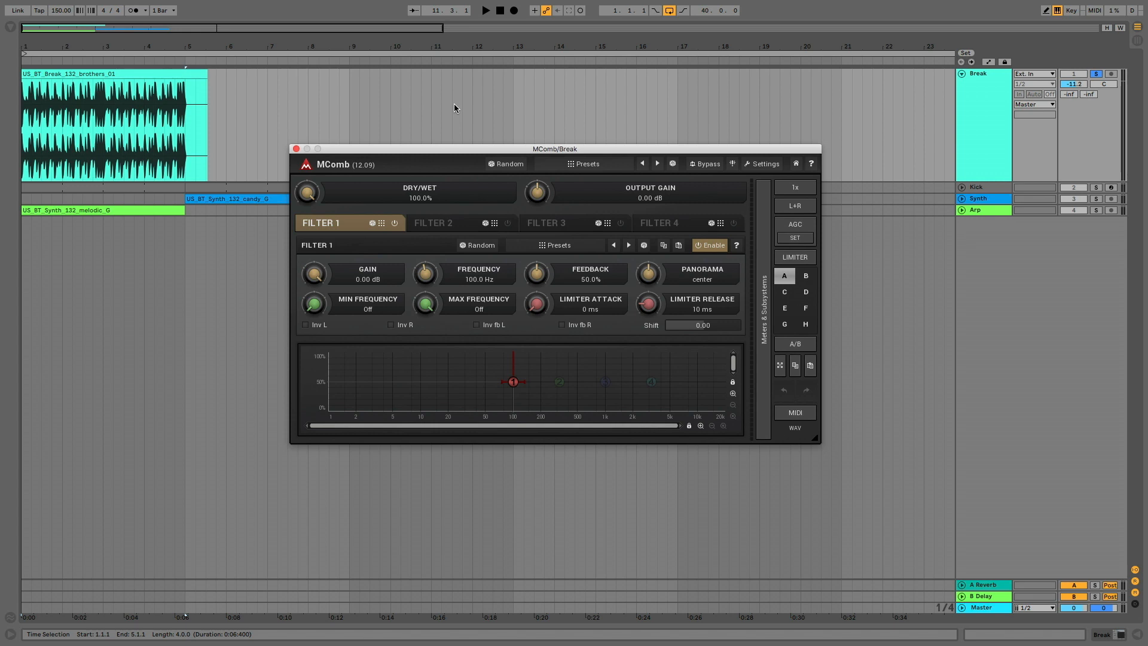
- Play the break through MComb and lower the Filter 1 frequency to 28.15 Hz
{"action": "key", "text": "space"}
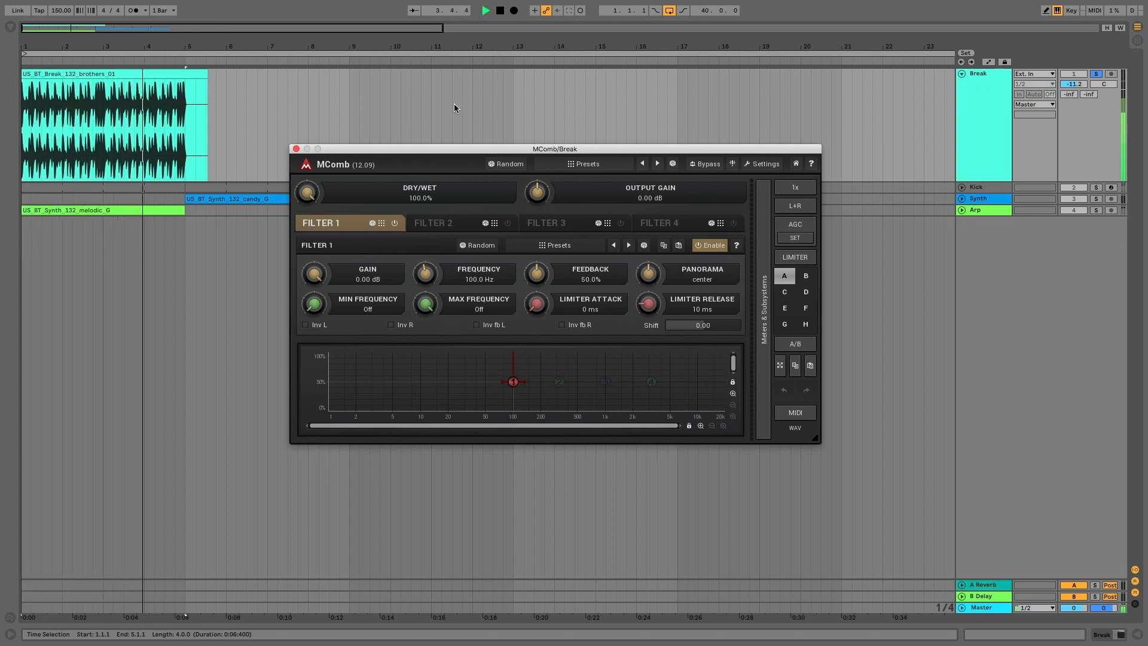
{"action": "key", "text": "space"}
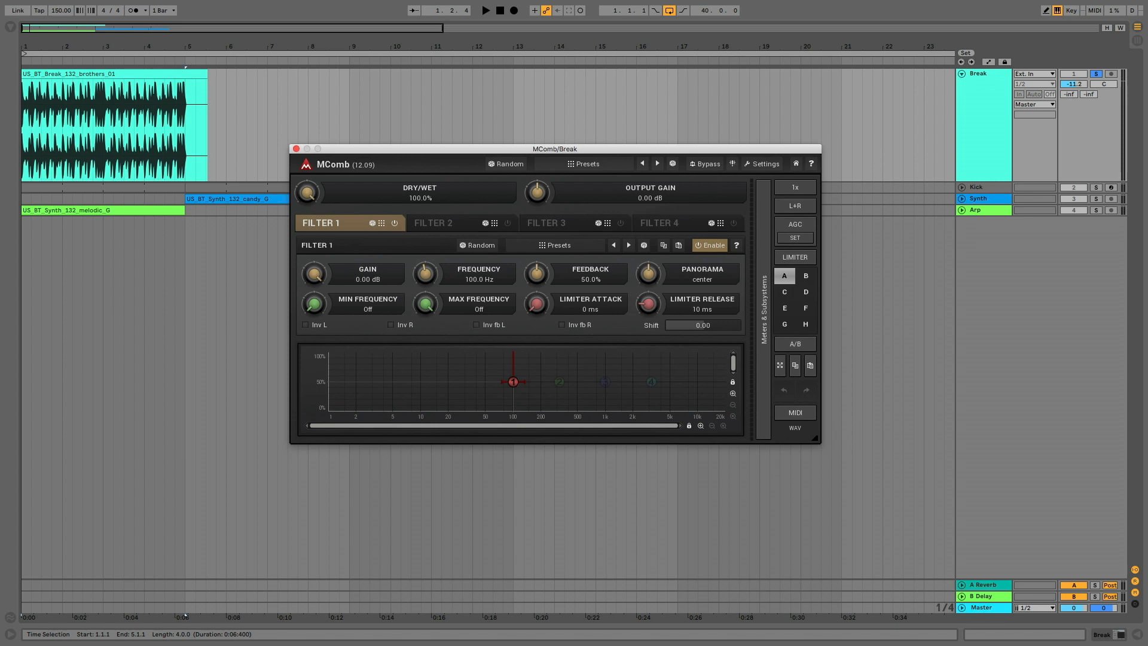
{"action": "key", "text": "space"}
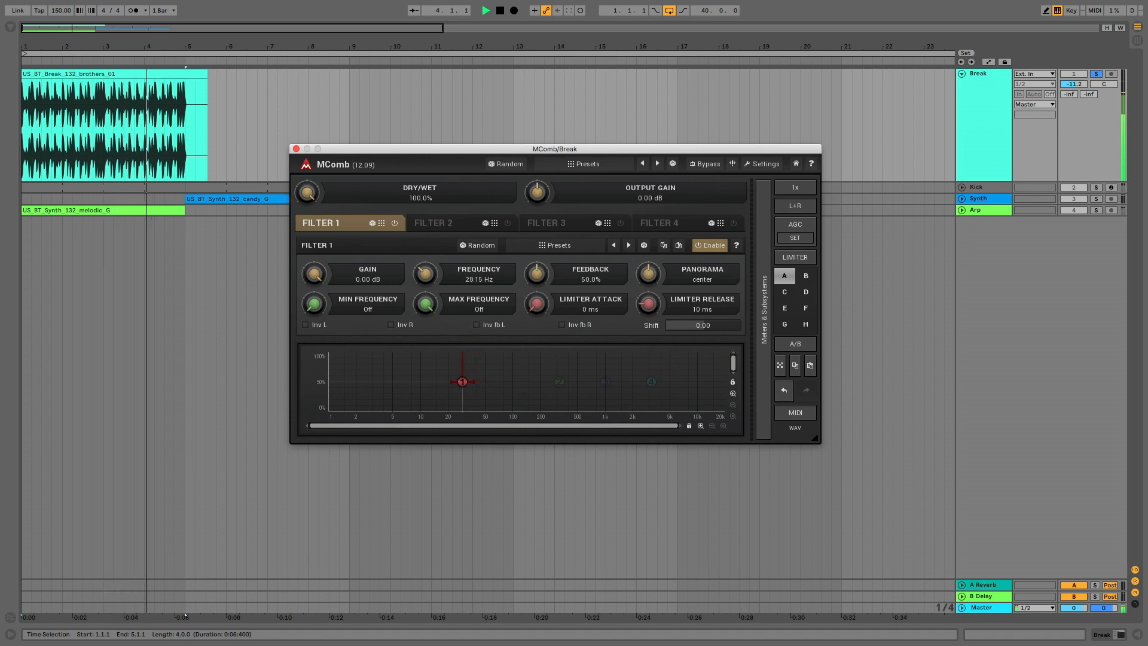
{"action": "key", "text": "space"}
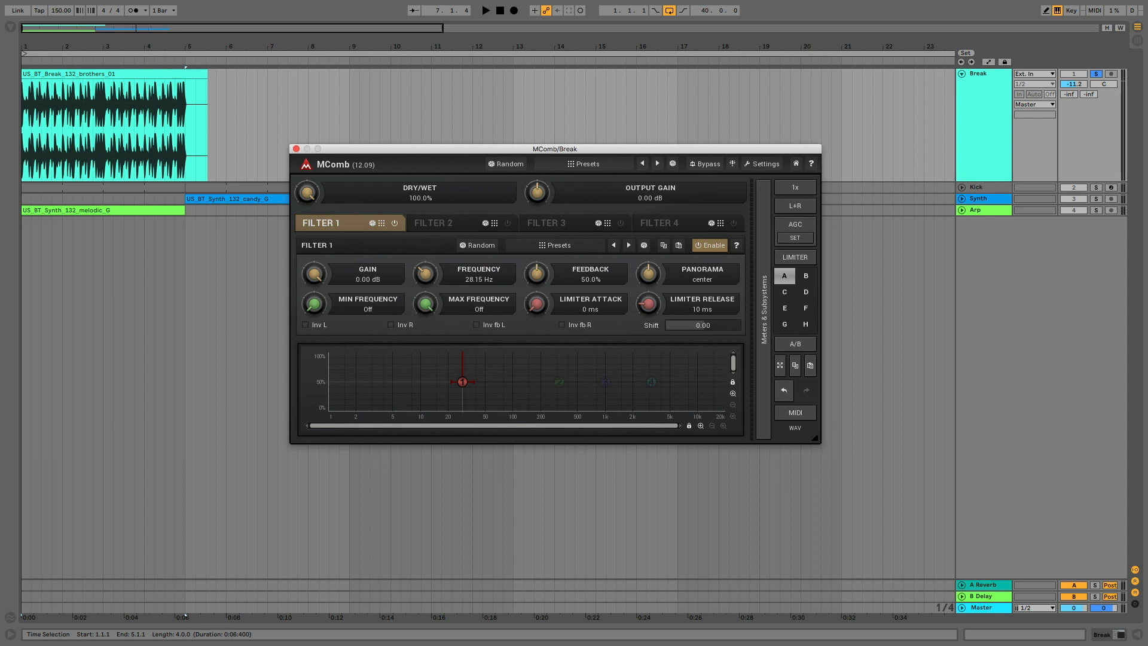
- Play the break from bar 25 with the automated MComb Filter 1 frequency and feedback
{"action": "key", "text": "space"}
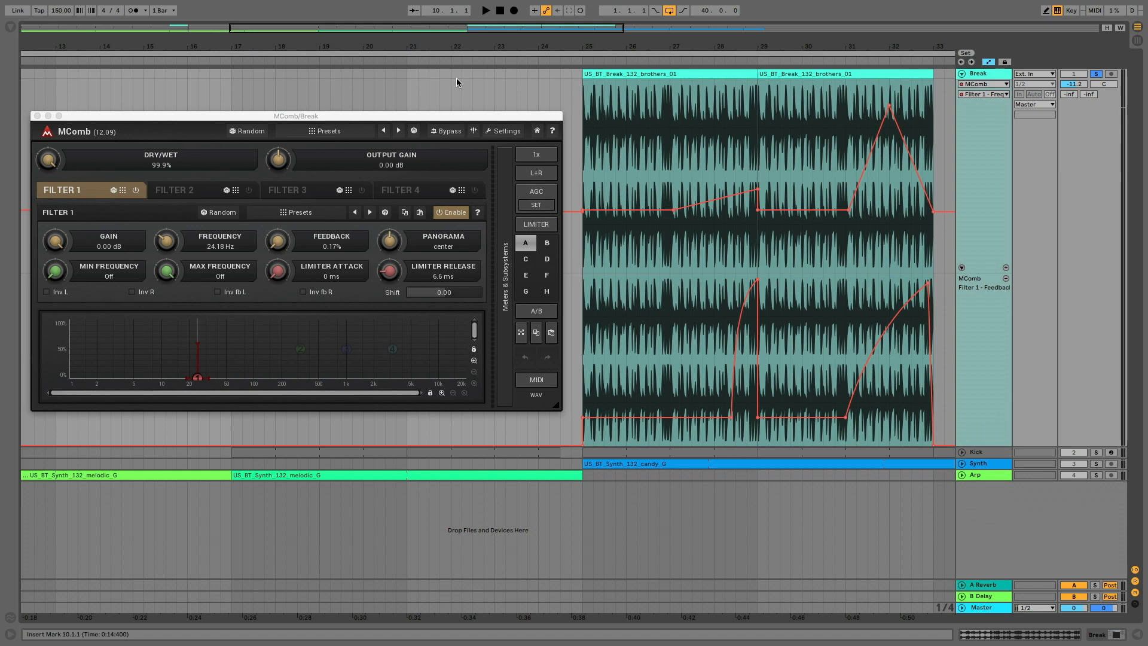
{"action": "left_click", "coordinate": [581, 59]}
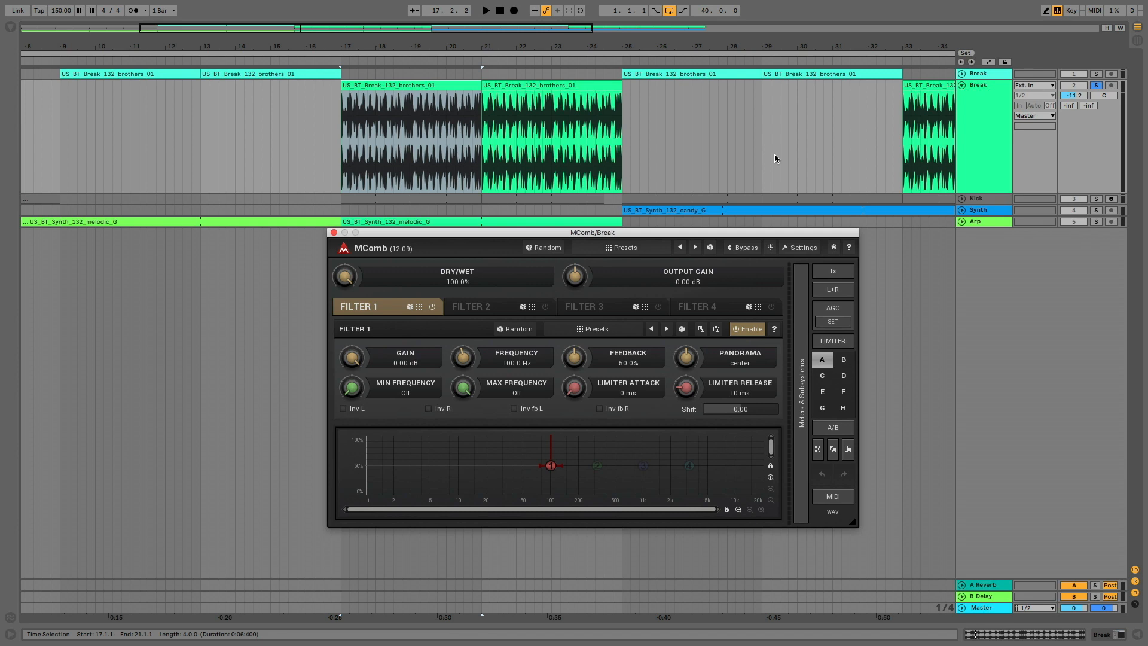
- Enable MIDI note control in MComb and assign the first note controller to Filter 1's Frequency parameter
{"action": "left_click", "coordinate": [834, 496]}
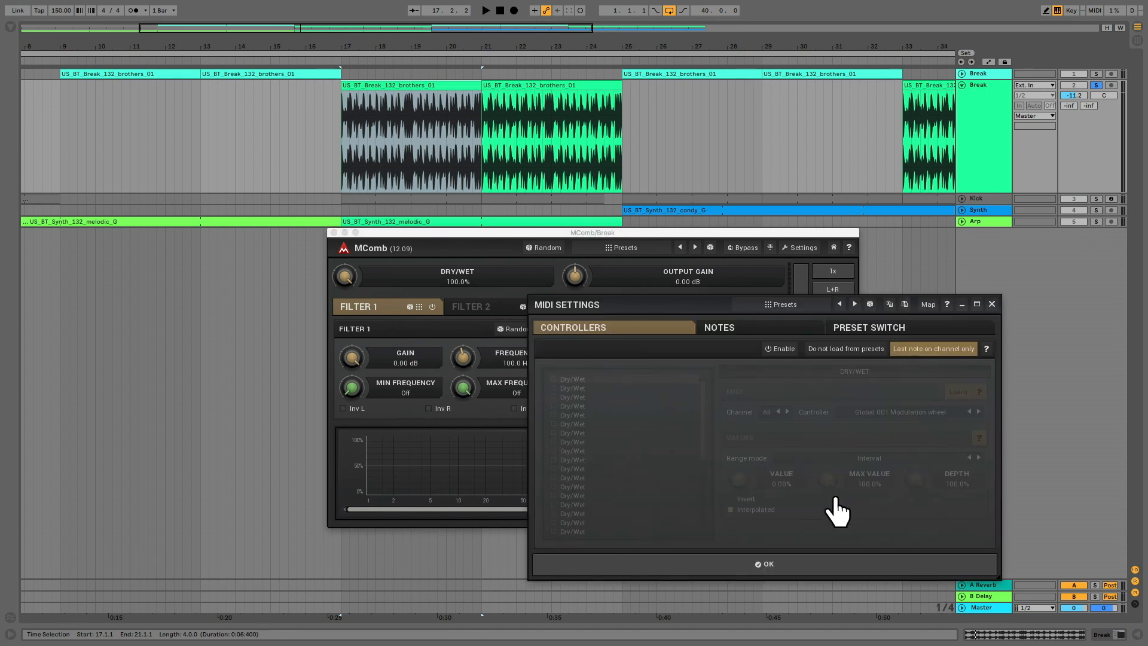
{"action": "left_click", "coordinate": [720, 327]}
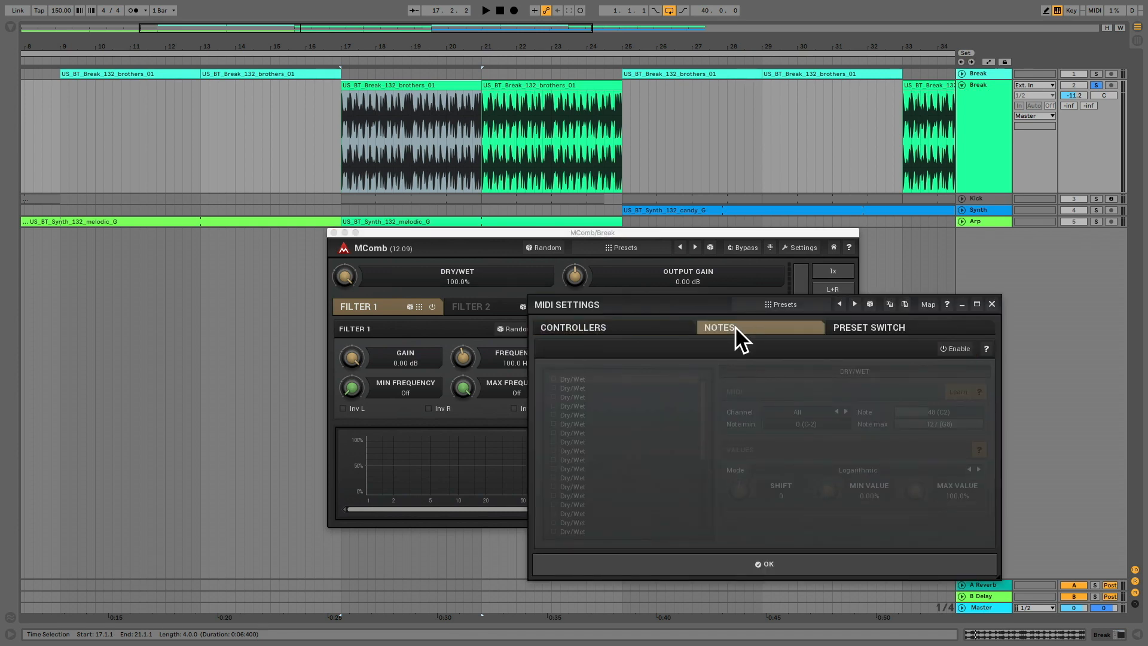
{"action": "left_click", "coordinate": [956, 349]}
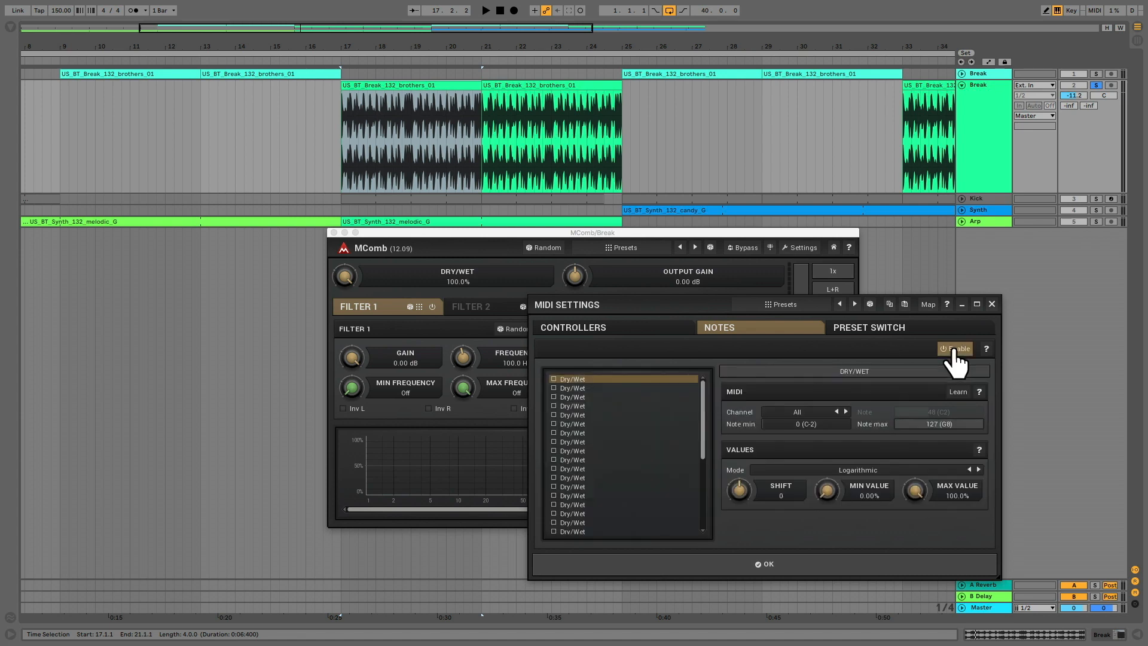
{"action": "left_click", "coordinate": [828, 371]}
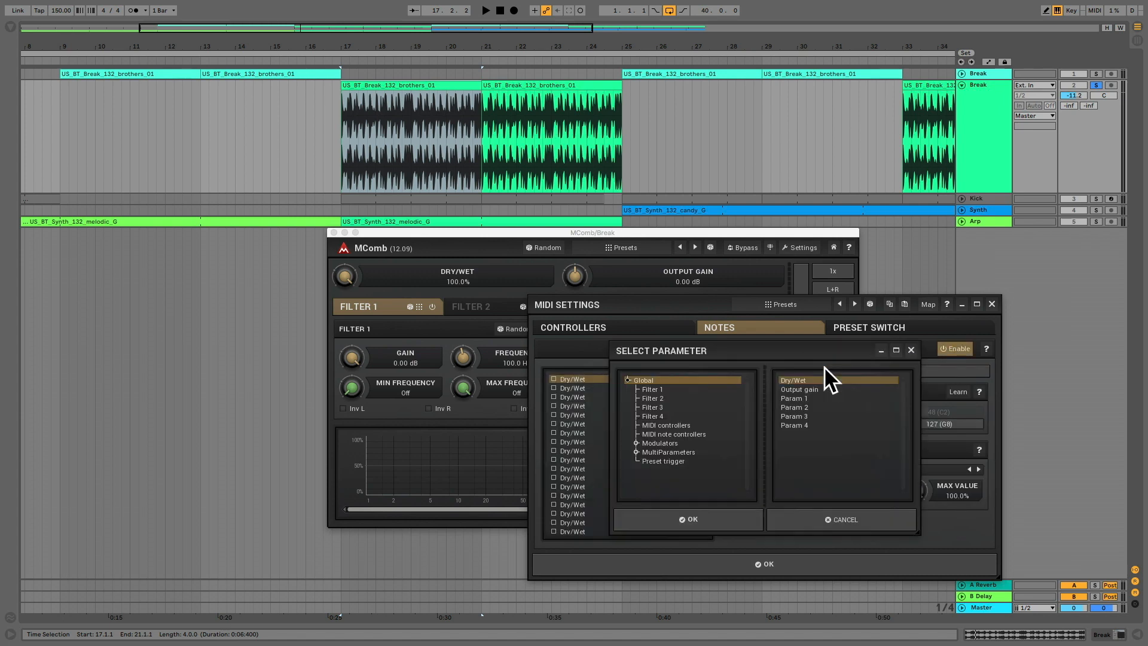
{"action": "left_click", "coordinate": [679, 390]}
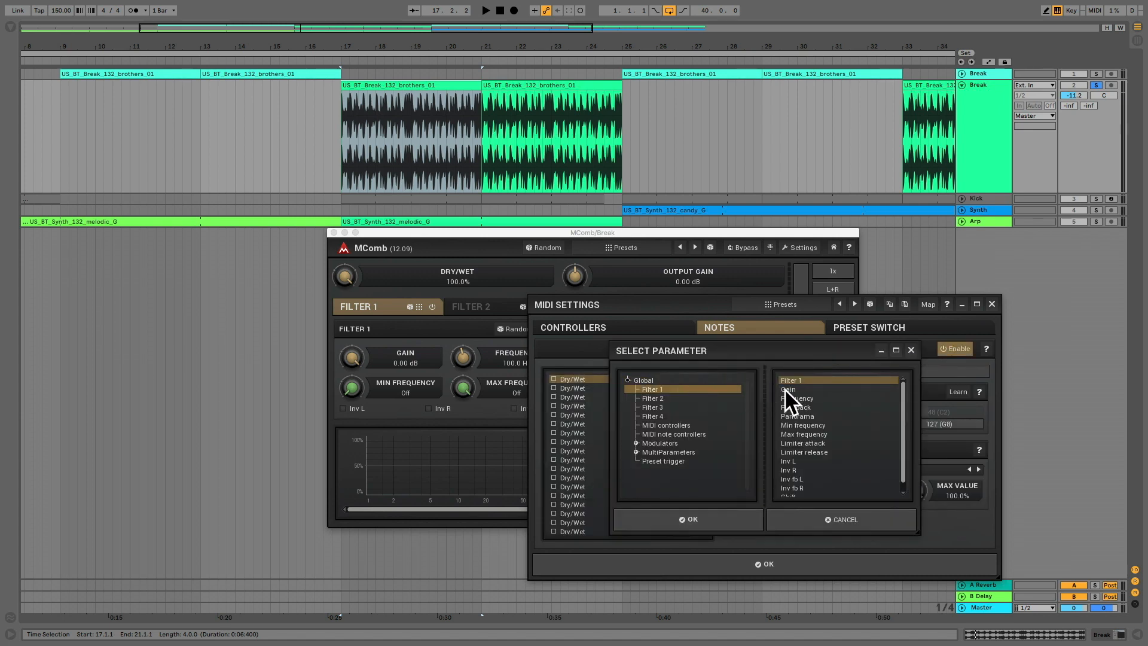
{"action": "left_click", "coordinate": [802, 398]}
{"action": "left_click", "coordinate": [733, 517]}
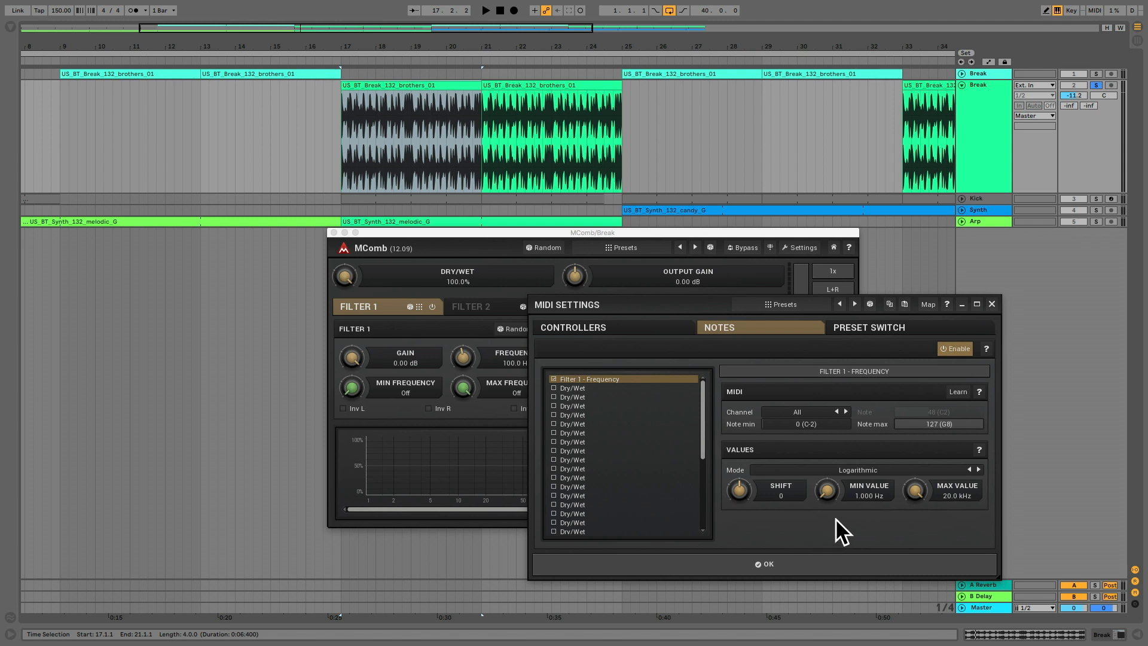
- Set the minimum value of the Filter 1 Frequency note controller to 20 Hz and close the MIDI settings
{"action": "left_click", "coordinate": [869, 497]}
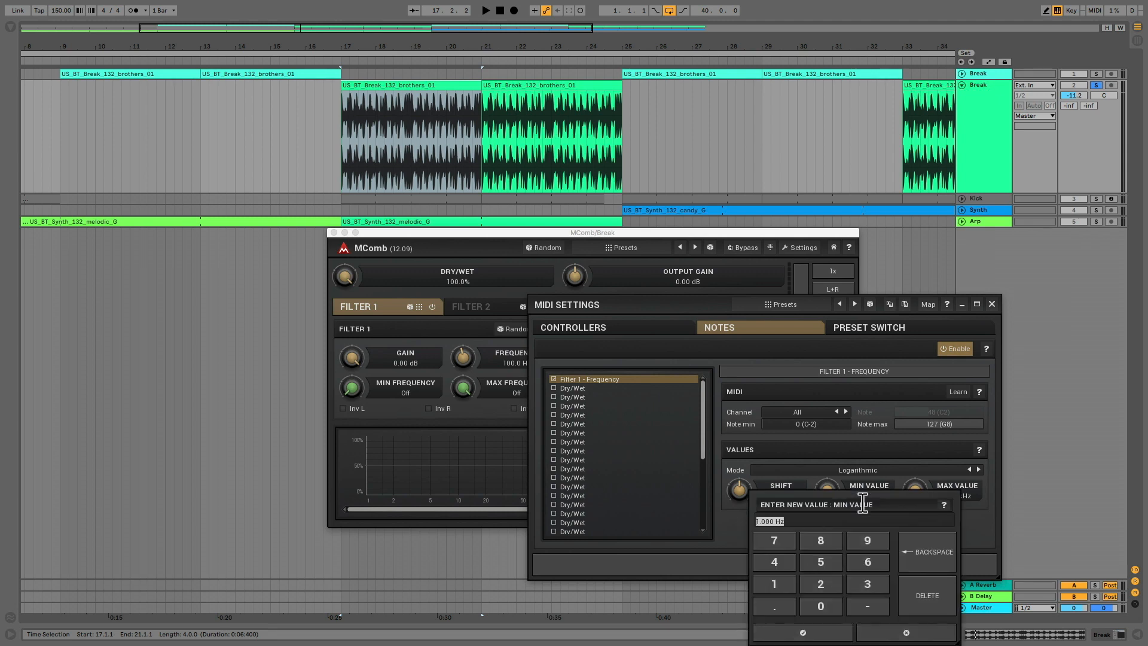
{"action": "left_click", "coordinate": [838, 586]}
{"action": "left_click", "coordinate": [815, 631]}
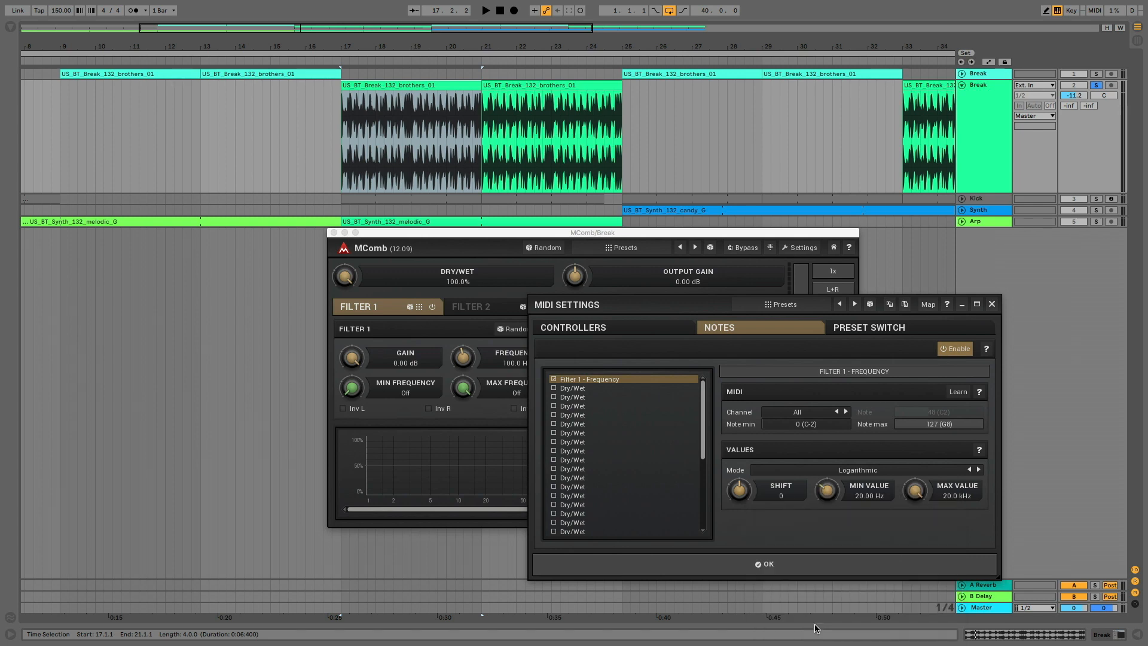
{"action": "left_click", "coordinate": [788, 565]}
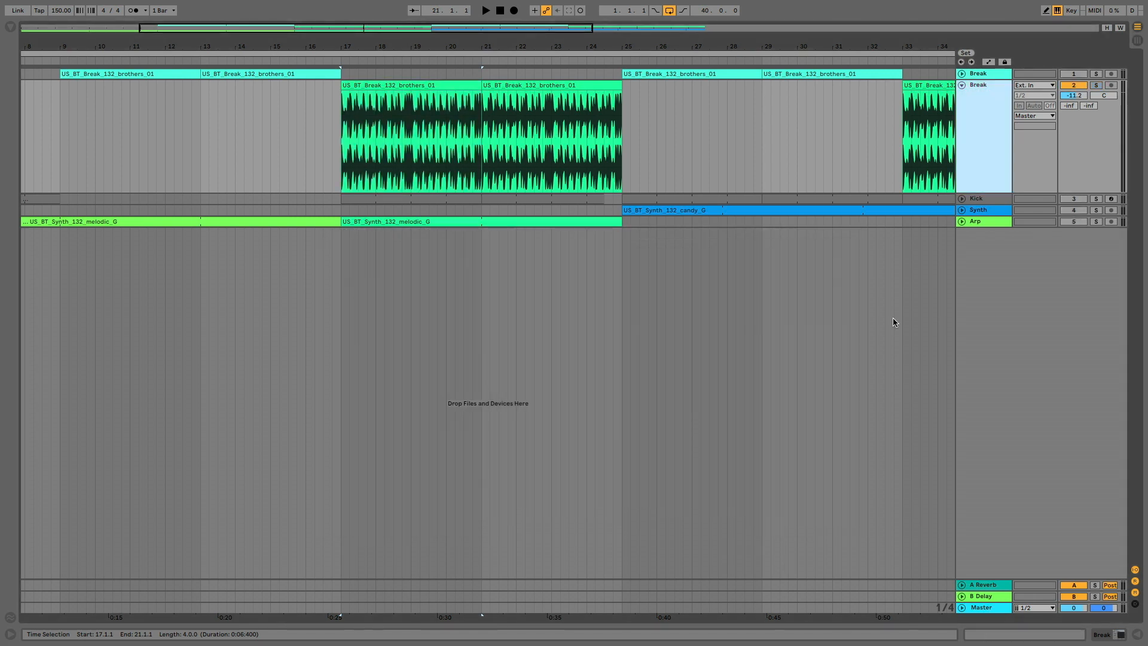
- Insert a MIDI track below the second Break track, route its output to that track's MComb, and play the note-controlled comb filtering
{"action": "key", "text": "ctrl+shift+t"}
{"action": "left_click", "coordinate": [1024, 230]}
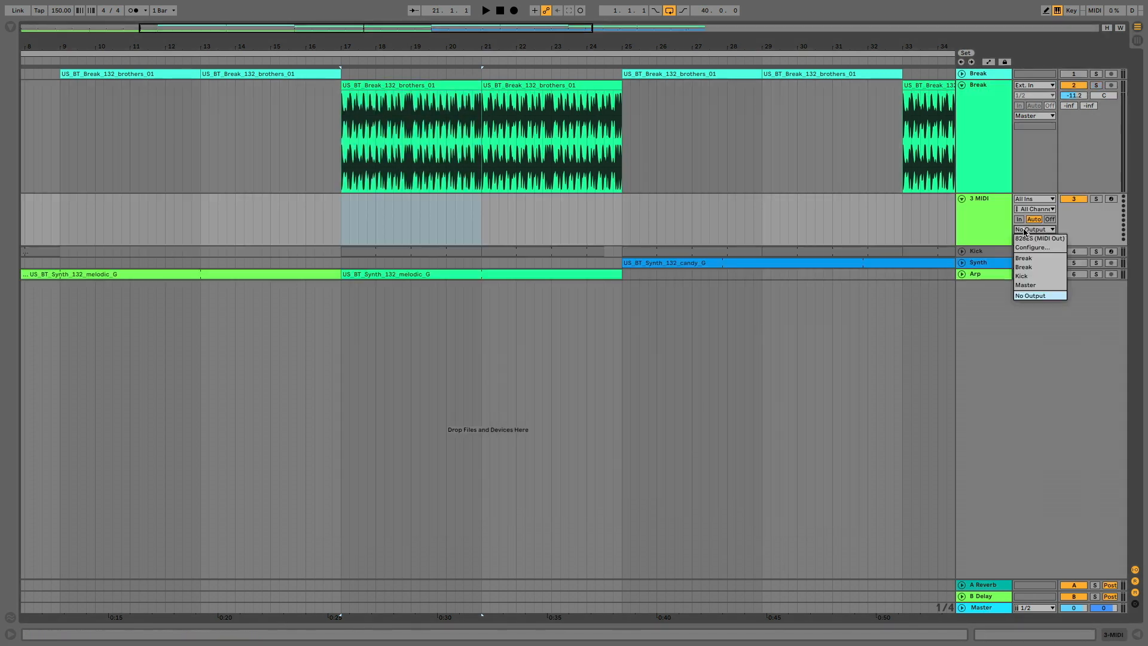
{"action": "left_click", "coordinate": [1026, 268]}
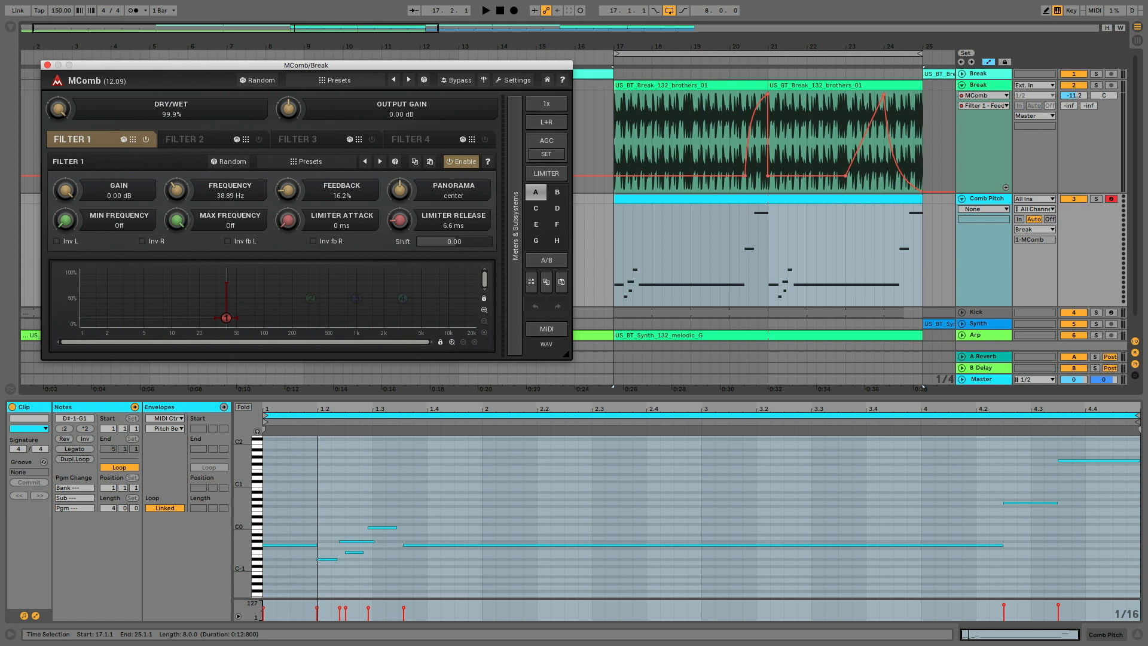
{"action": "key", "text": "space"}
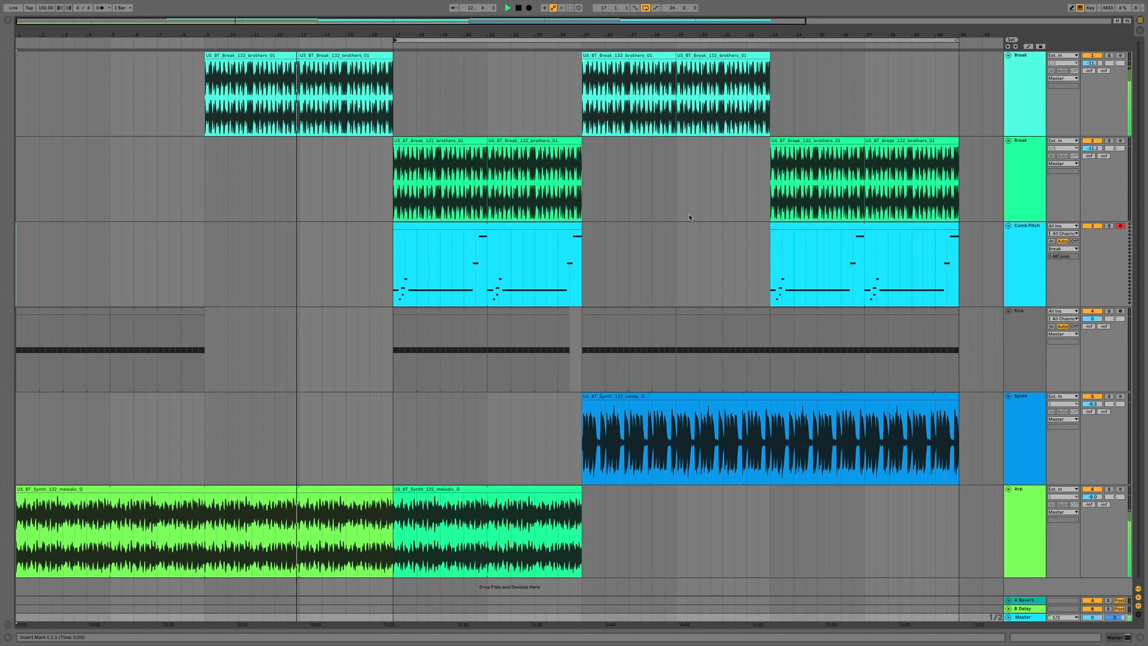
- During arrangement playback, inspect the Arp track's second melodic synth clip and view the Ozone 8 Maximizer on the Master track
{"action": "double_click", "coordinate": [430, 490]}
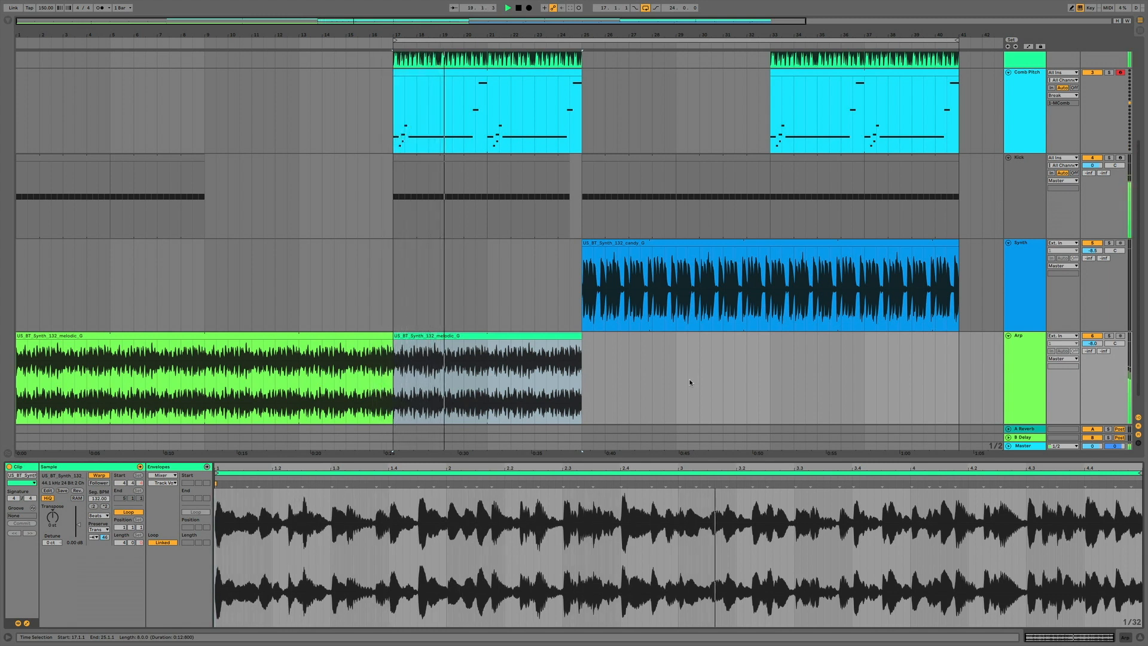
{"action": "left_click", "coordinate": [838, 388]}
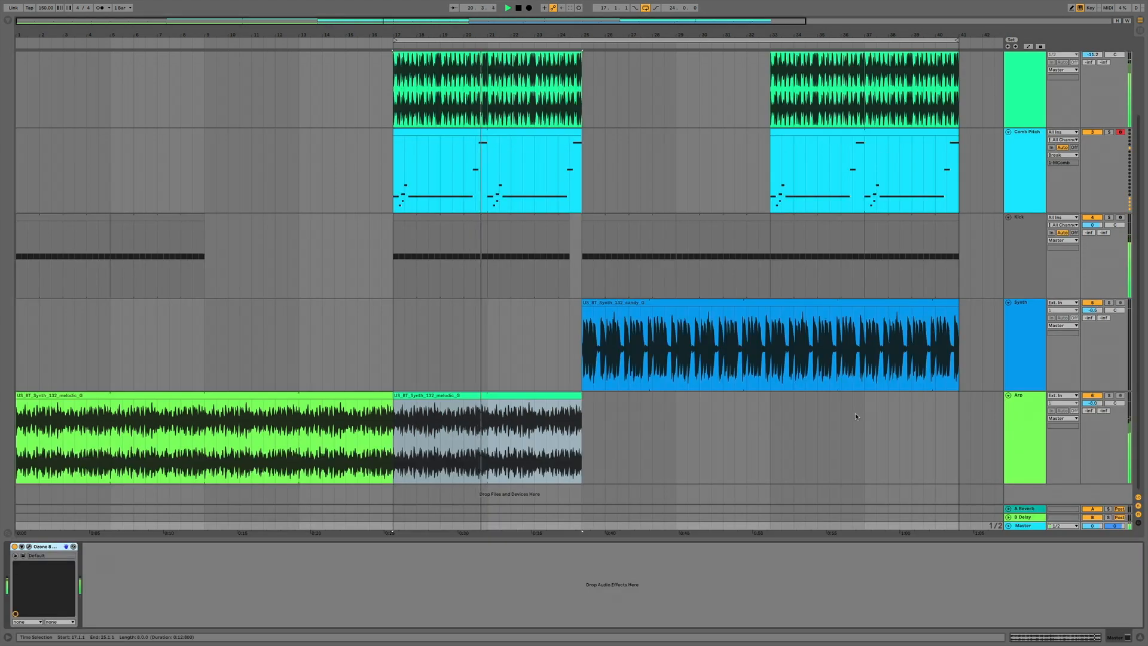
{"action": "left_click", "coordinate": [29, 547]}
{"action": "left_click_drag", "start_coordinate": [671, 385], "coordinate": [308, 146]}
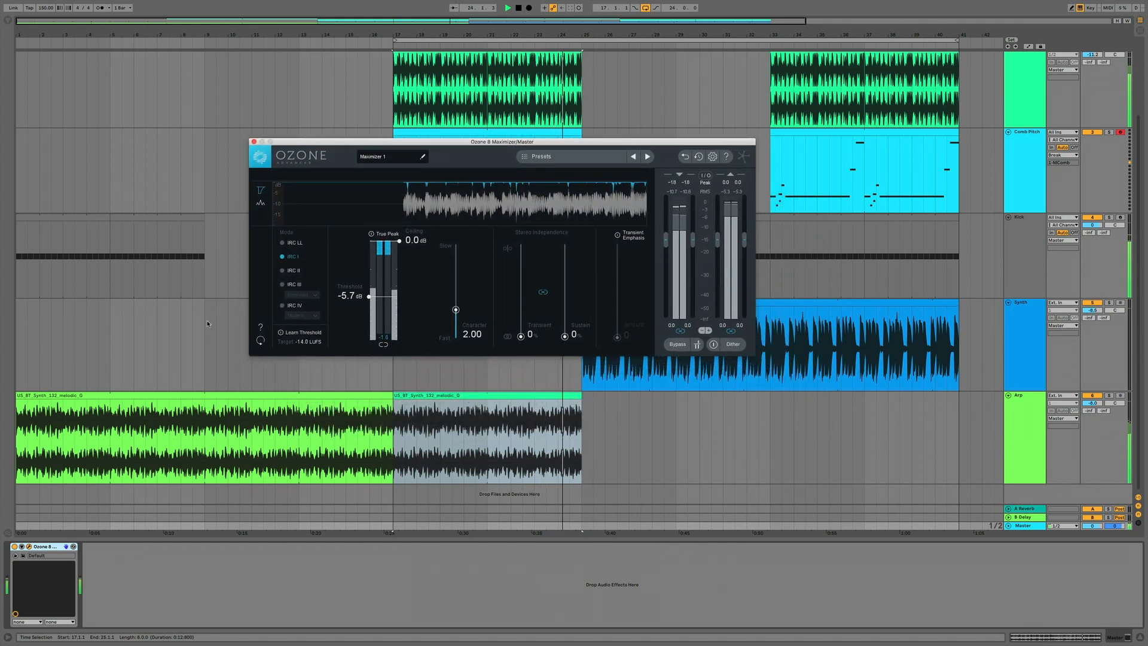